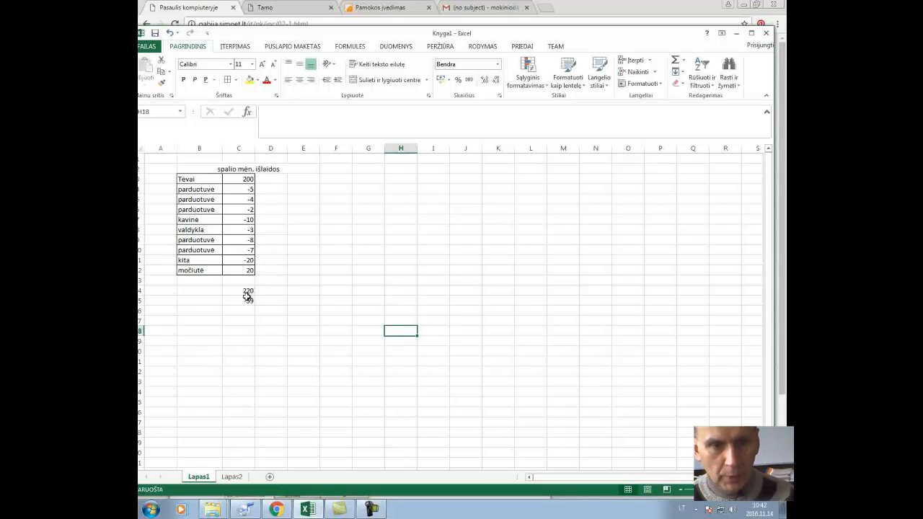
- Examine the SUMIF totals of the expenses table on Lapas1 and Lapas2, and the entries of the language table on Lapas2
click(246, 291)
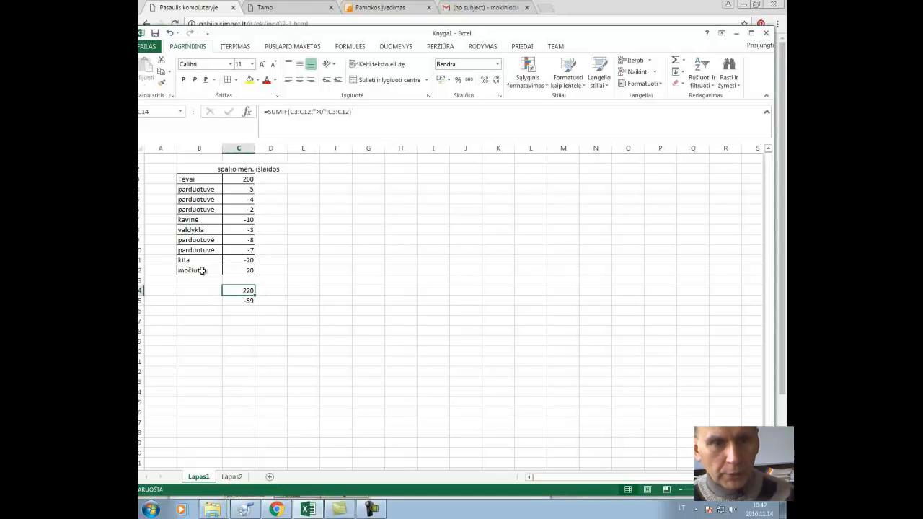
click(244, 300)
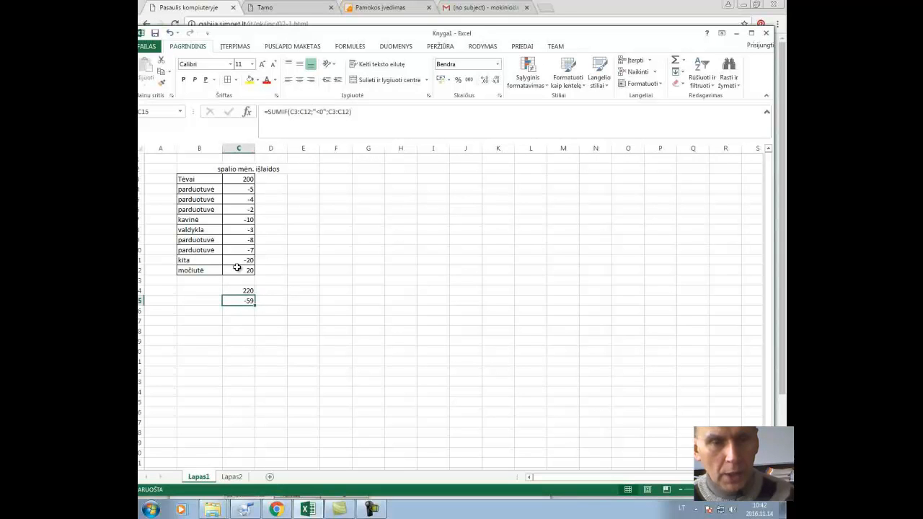
click(231, 478)
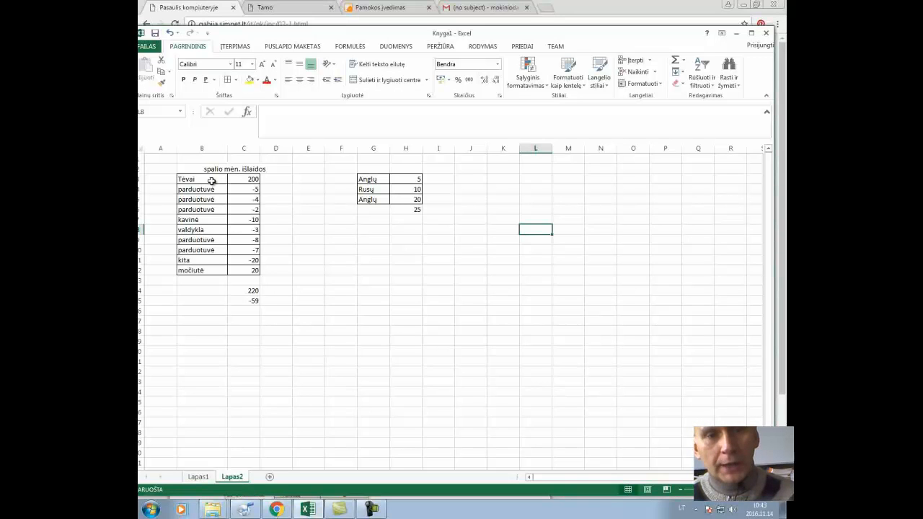
click(247, 292)
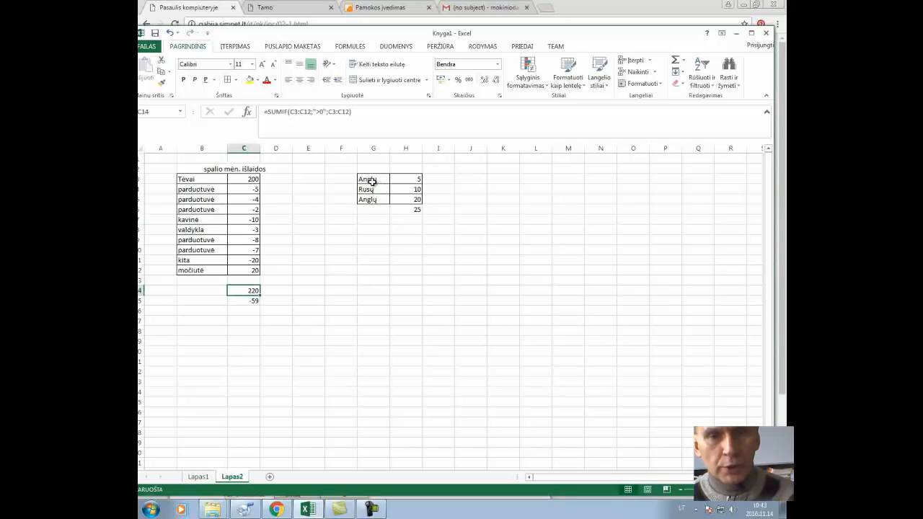
drag(371, 179, 373, 200)
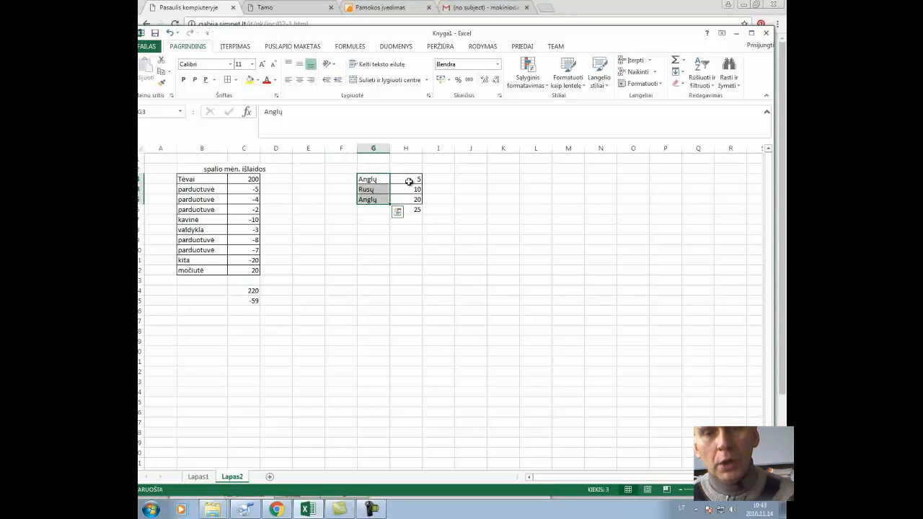
click(409, 181)
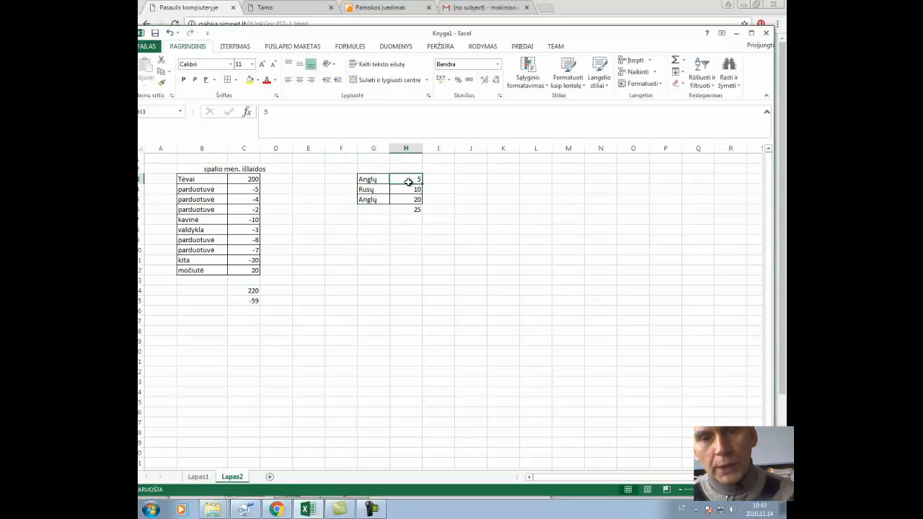
click(409, 190)
click(413, 199)
click(407, 182)
click(414, 199)
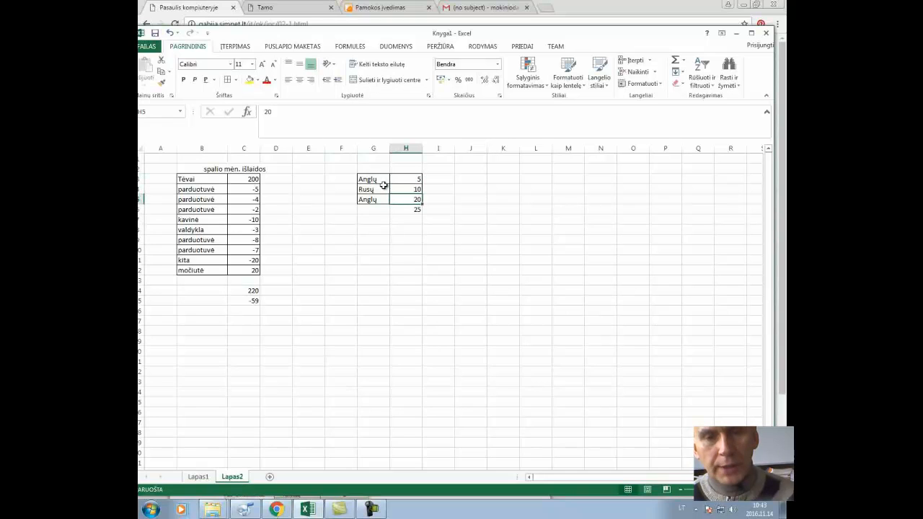
click(415, 178)
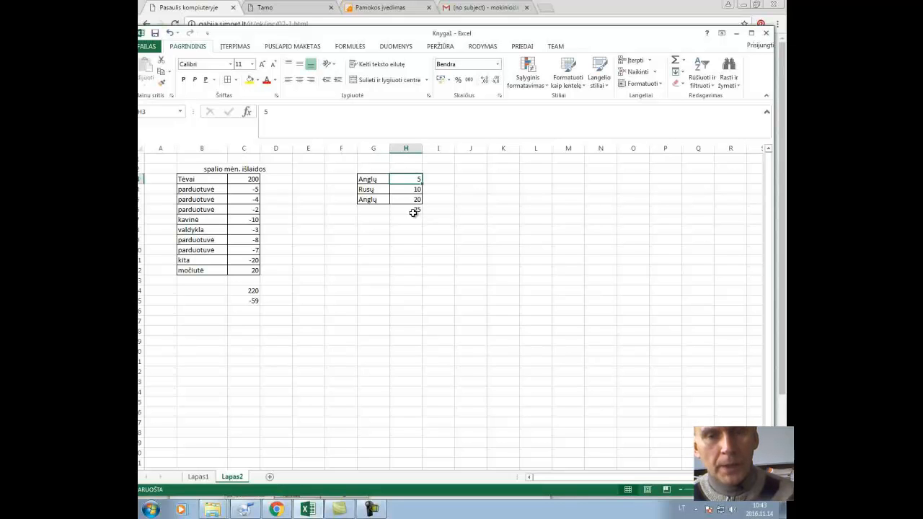
- Delete the SUMIF formula in cell H6 directly below the language table
click(411, 211)
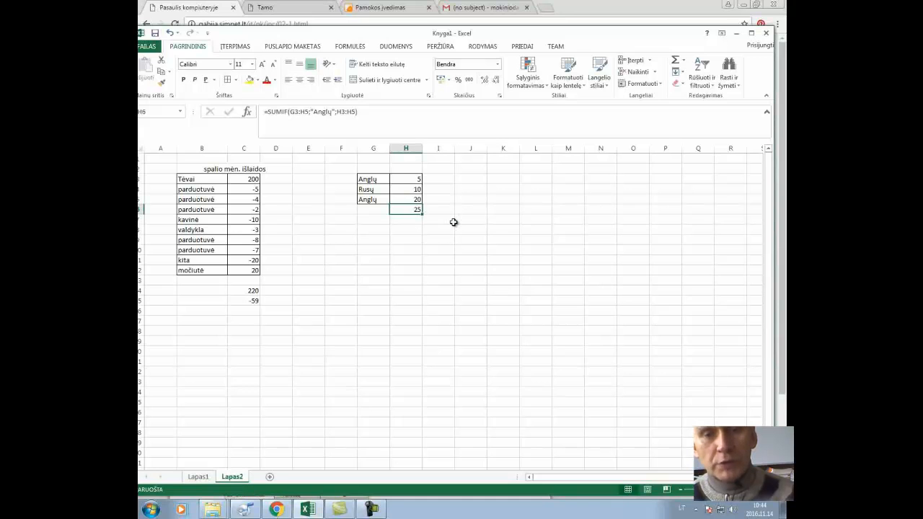
key(Delete)
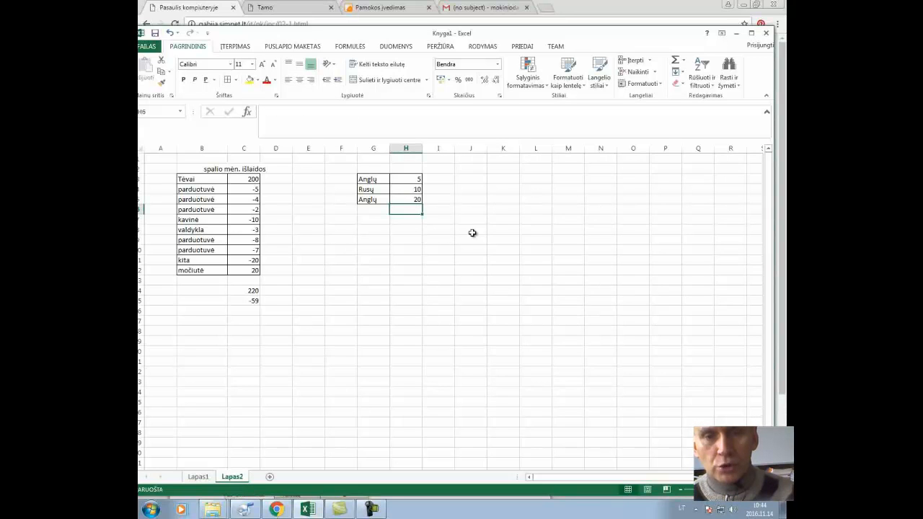
click(472, 240)
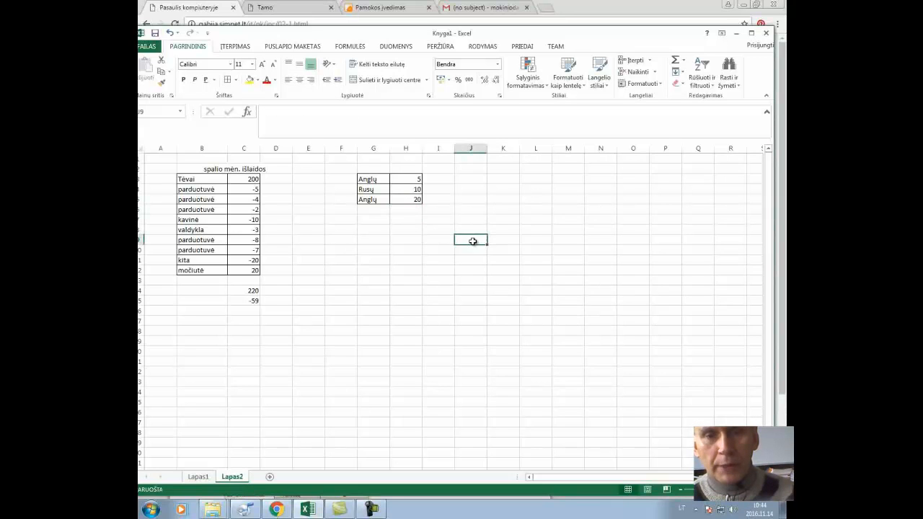
- Insert the SUMIF function in cell H7, entering SumIF as the function search text
click(409, 220)
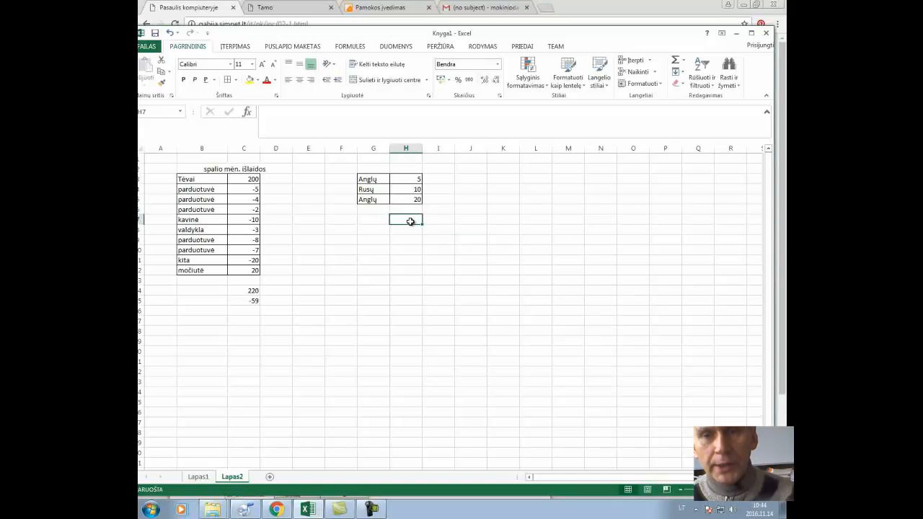
click(686, 61)
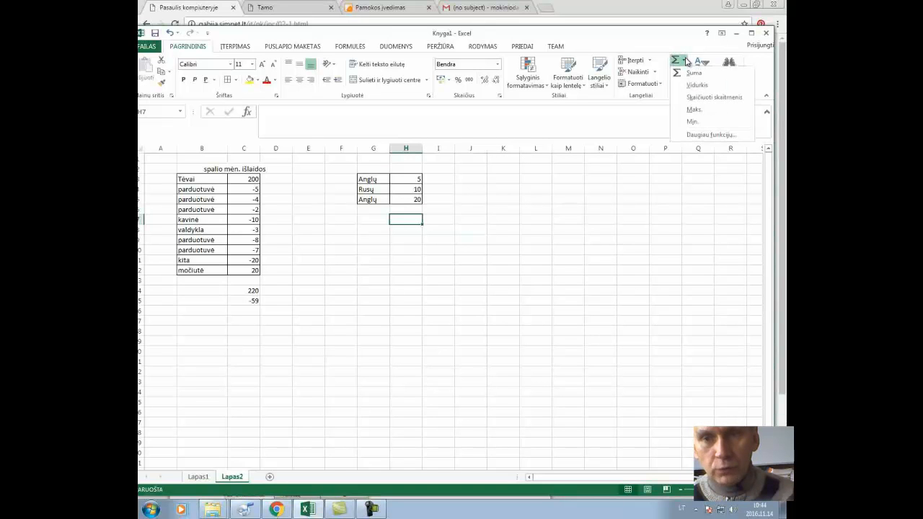
click(710, 135)
drag(519, 244, 598, 118)
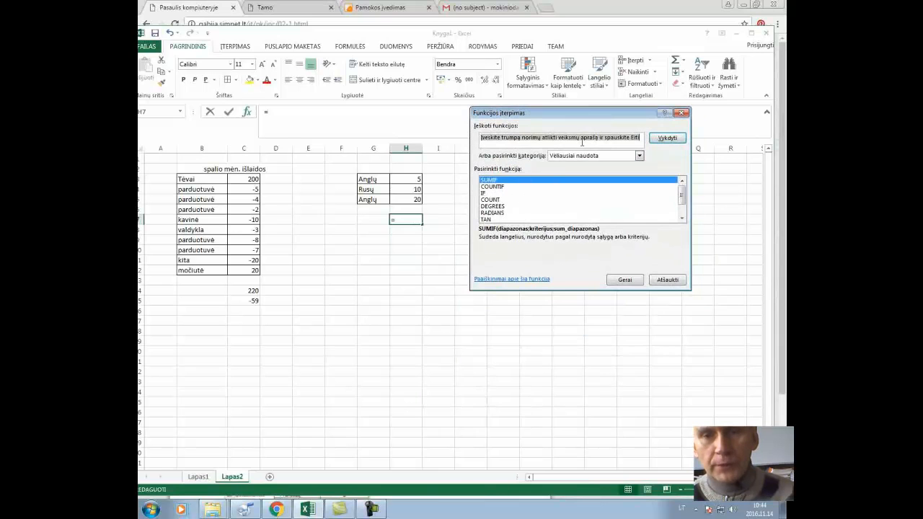
drag(640, 137, 474, 136)
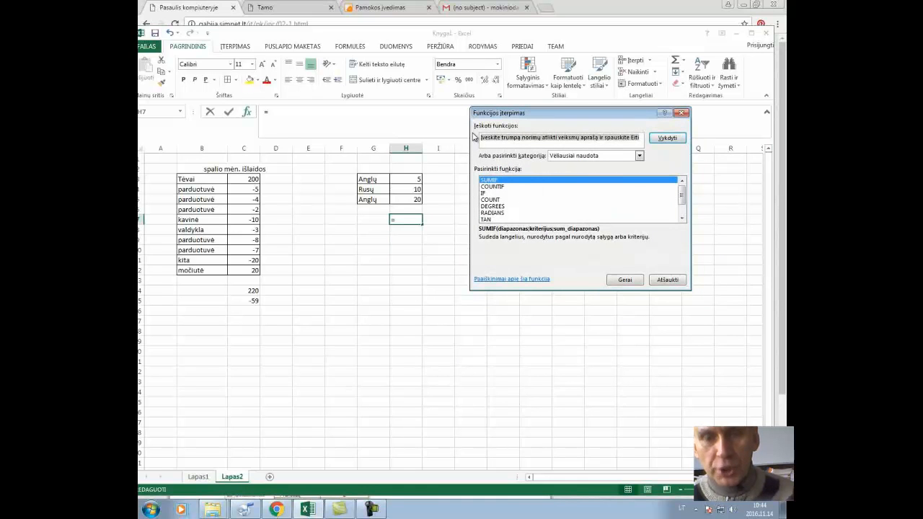
key(Delete)
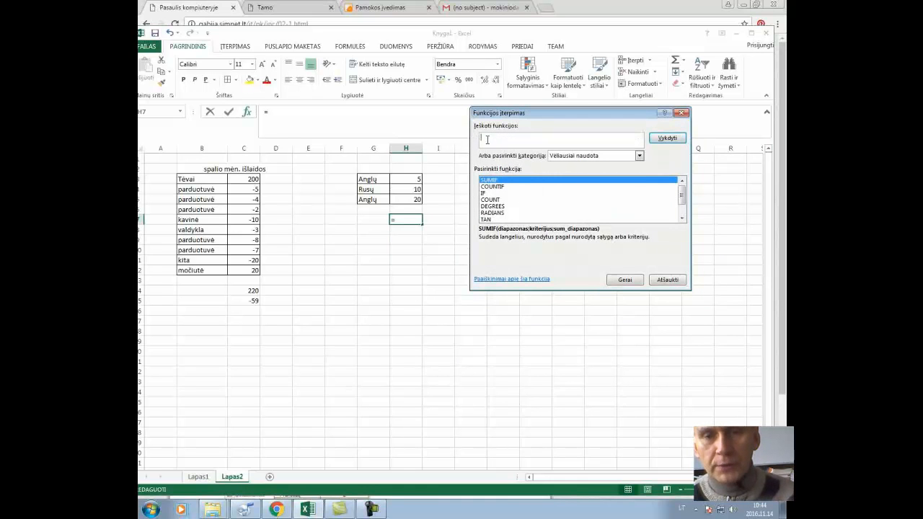
text(sumif)
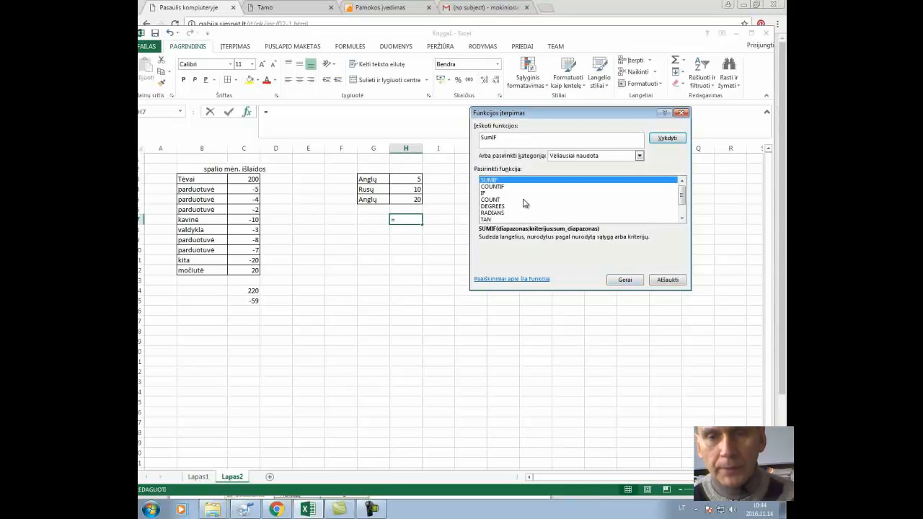
click(624, 280)
- Set the SUMIF range to the language table G3:H5 and the criterion to Anglų
drag(557, 135, 469, 262)
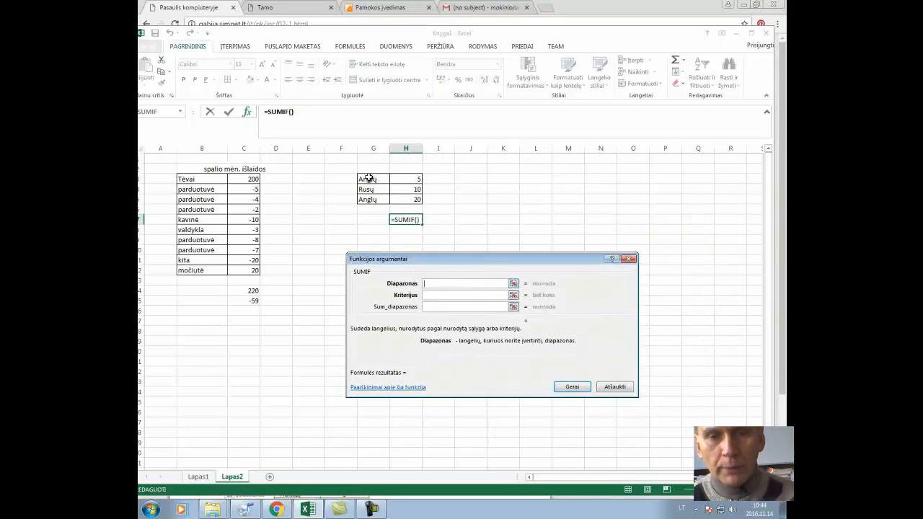
drag(369, 178, 401, 199)
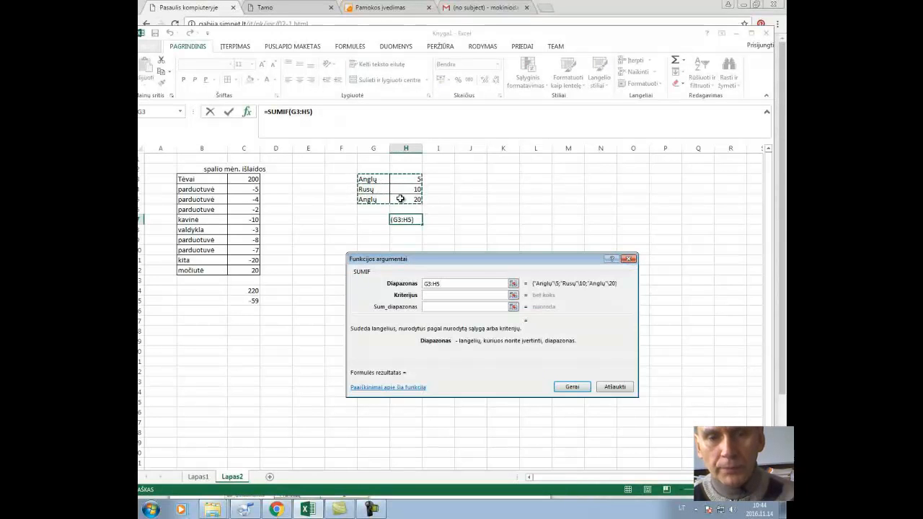
click(430, 296)
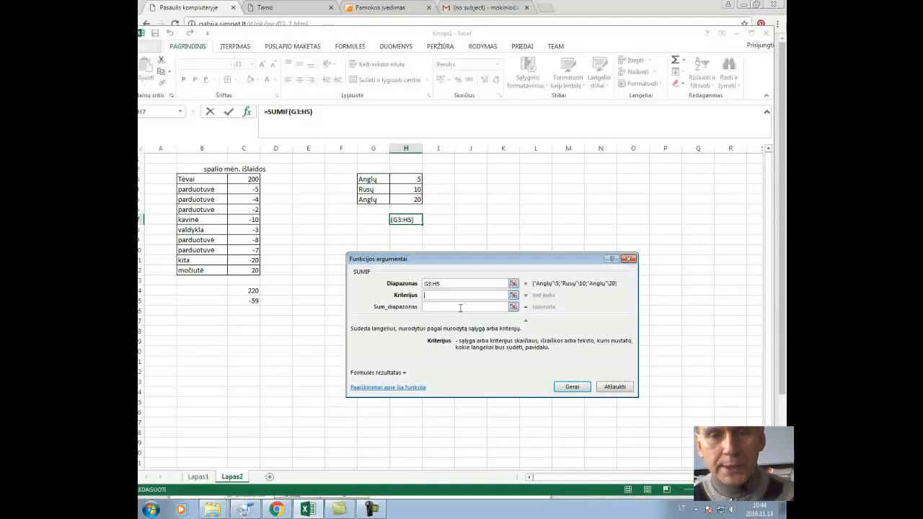
text(Anglų)
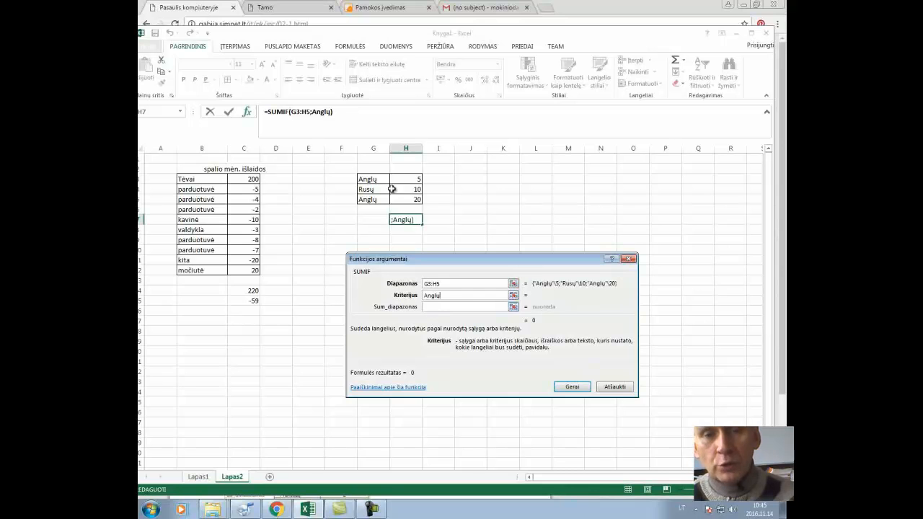
drag(405, 178, 405, 200)
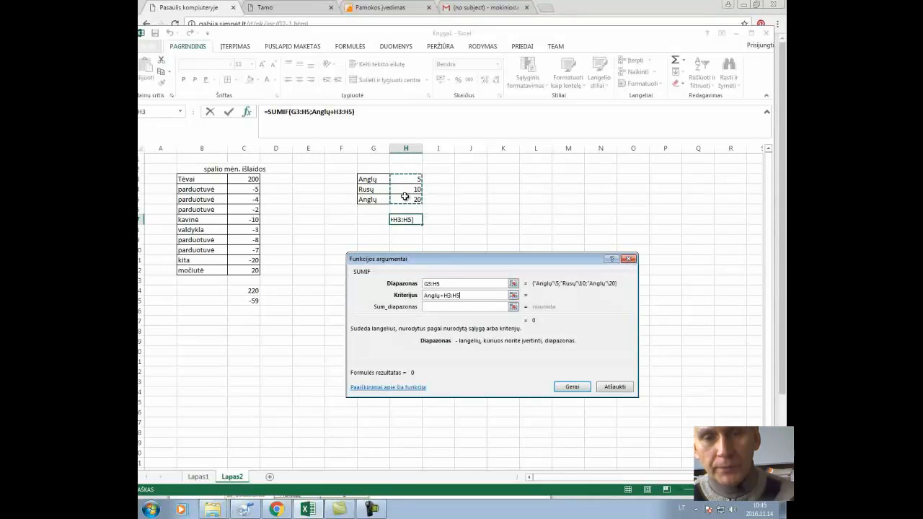
key(BackSpace)
key(BackSpace)
key(BackSpace)
key(BackSpace)
key(BackSpace)
key(BackSpace)
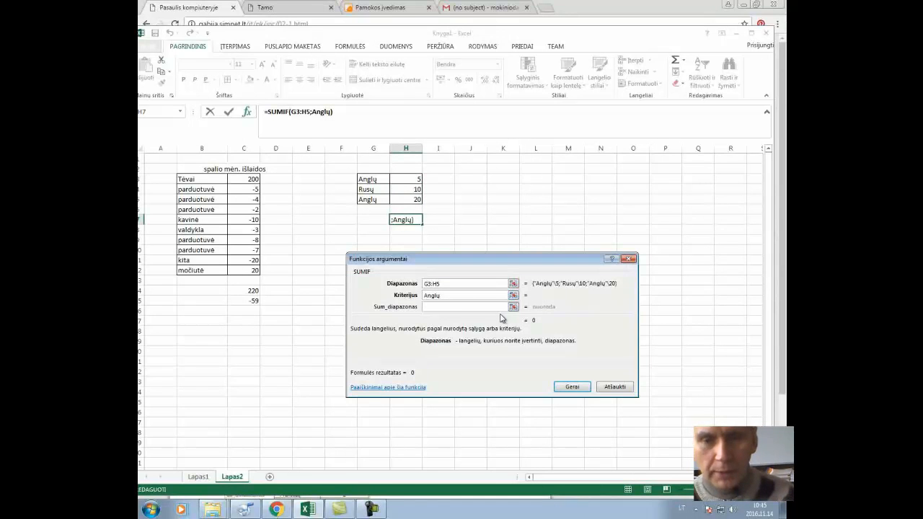
- Set the SUMIF sum range to H3:H5 and complete the formula in H7
click(455, 307)
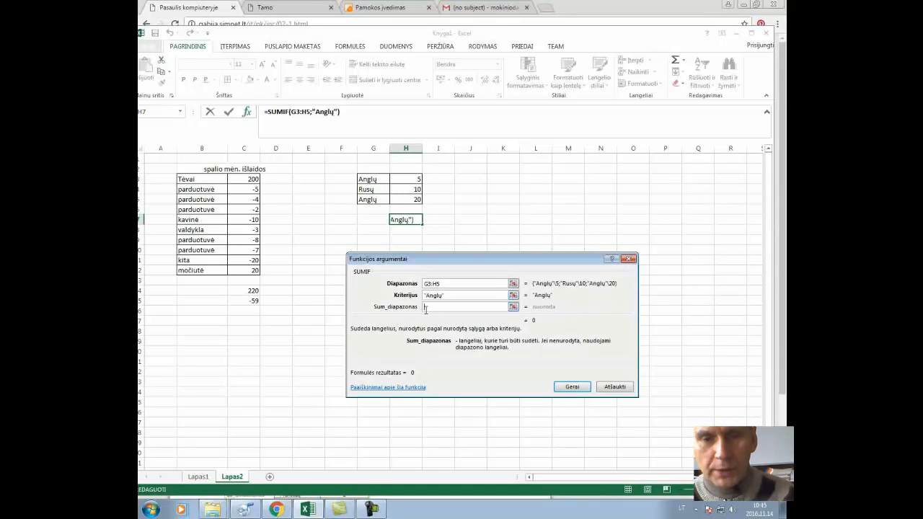
drag(402, 179, 401, 200)
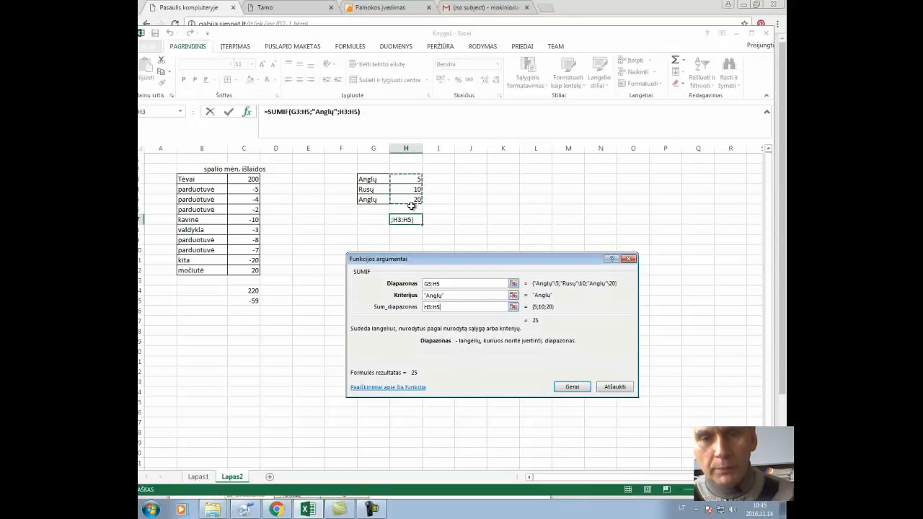
click(571, 386)
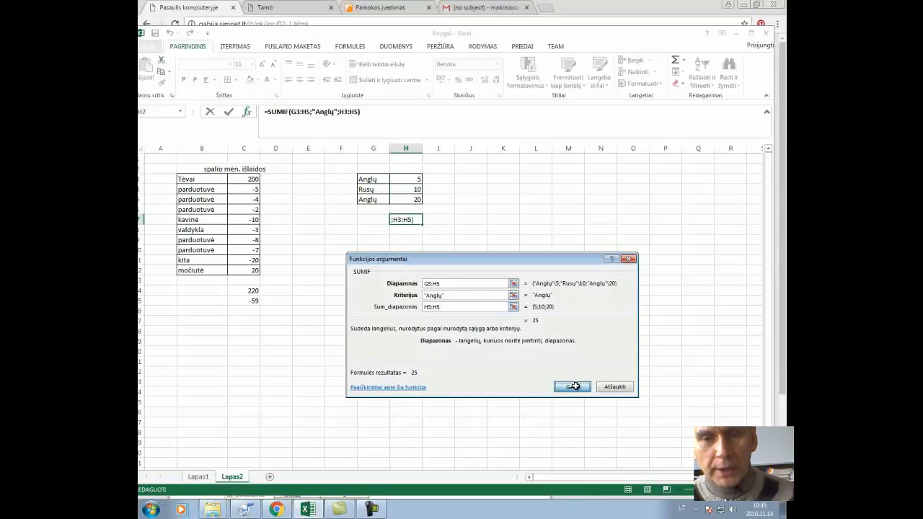
click(417, 239)
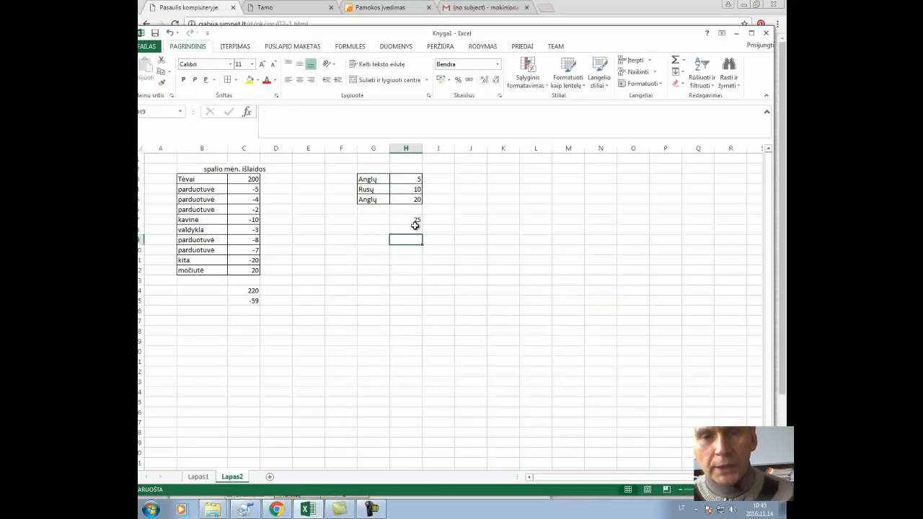
- Change the criterion of the SUMIF formula in H7 to Rusų
click(412, 218)
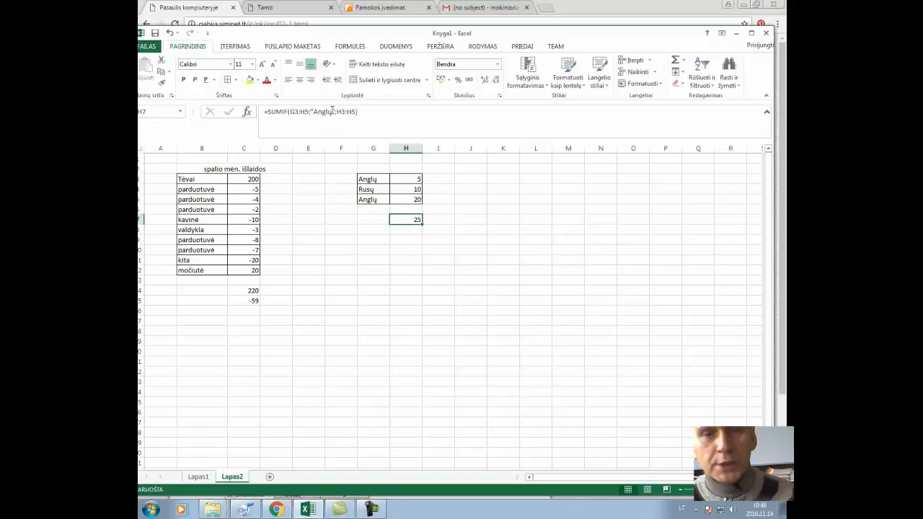
click(332, 111)
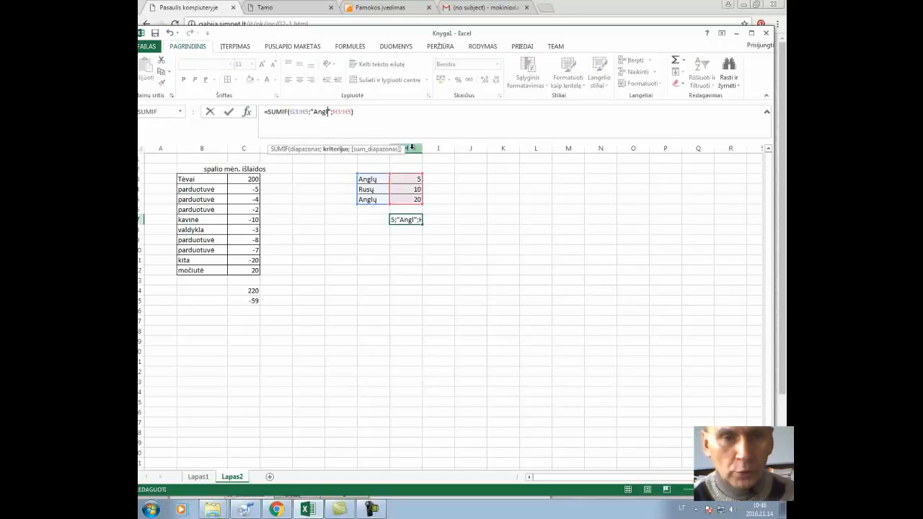
key(BackSpace)
key(BackSpace)
key(BackSpace)
key(BackSpace)
key(BackSpace)
text(Rusų)
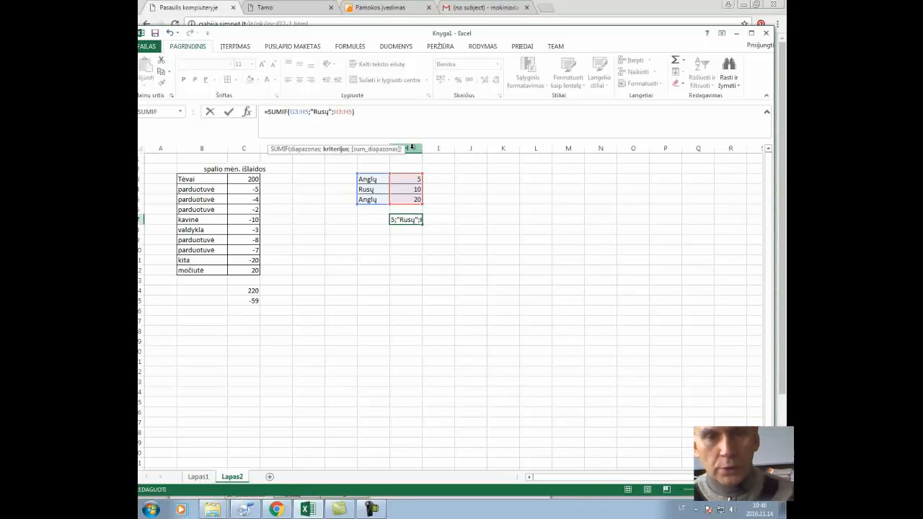
click(368, 111)
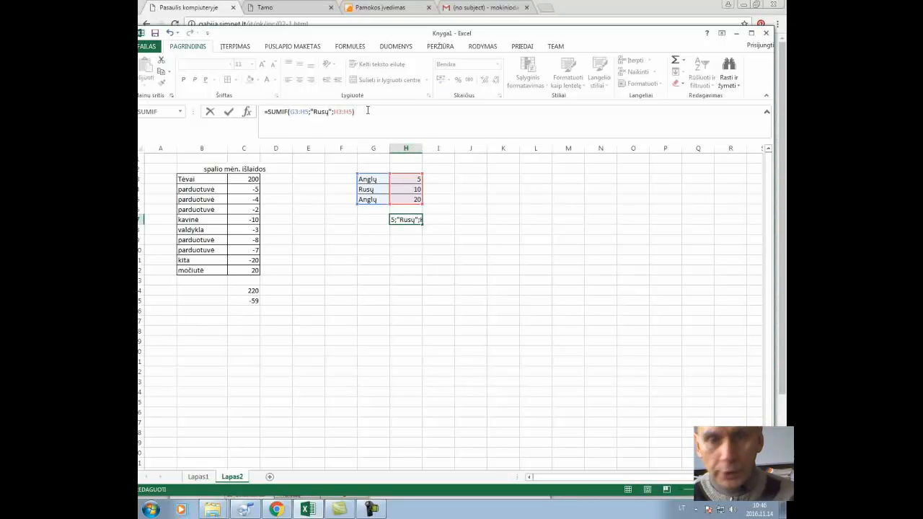
key(Return)
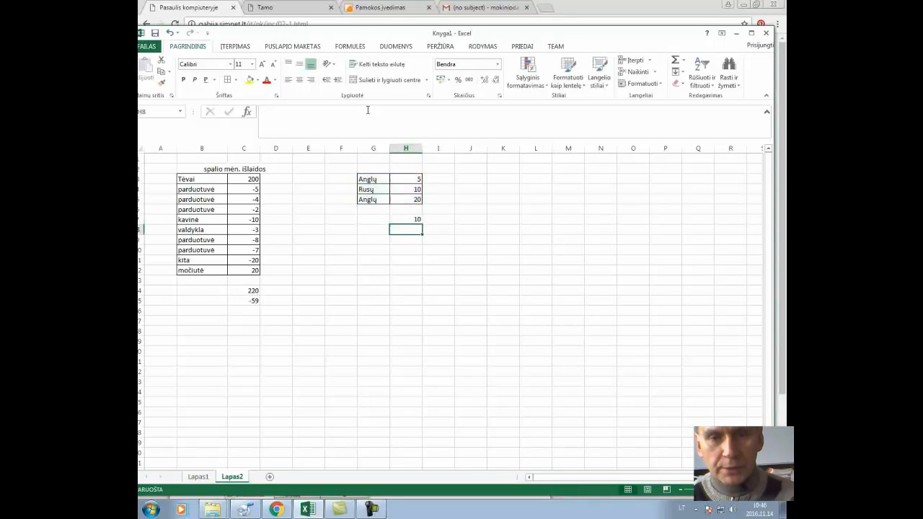
- Review the SUMIF formulas in H7, C14 and C15 on Lapas2
click(417, 217)
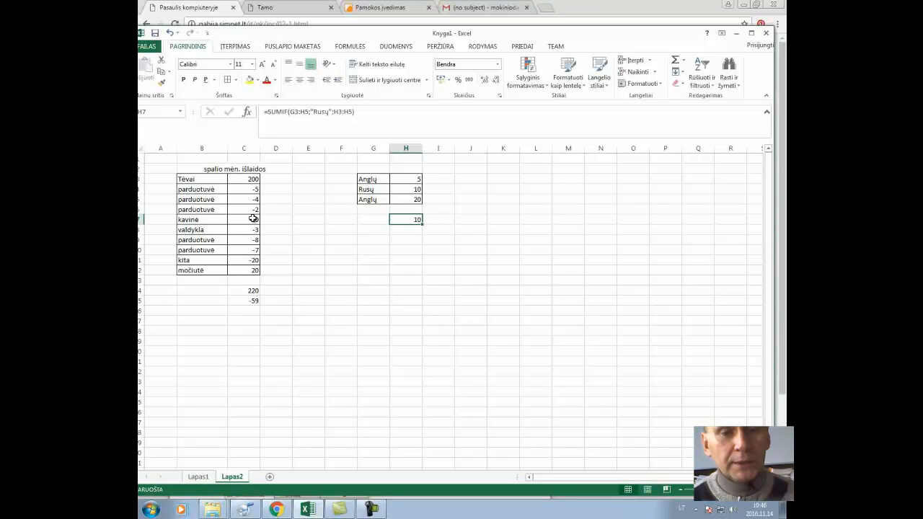
click(250, 290)
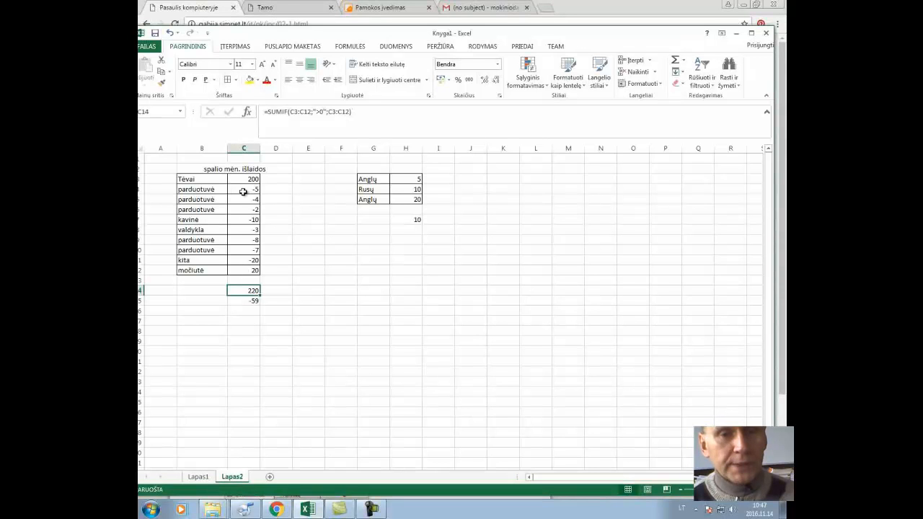
click(283, 301)
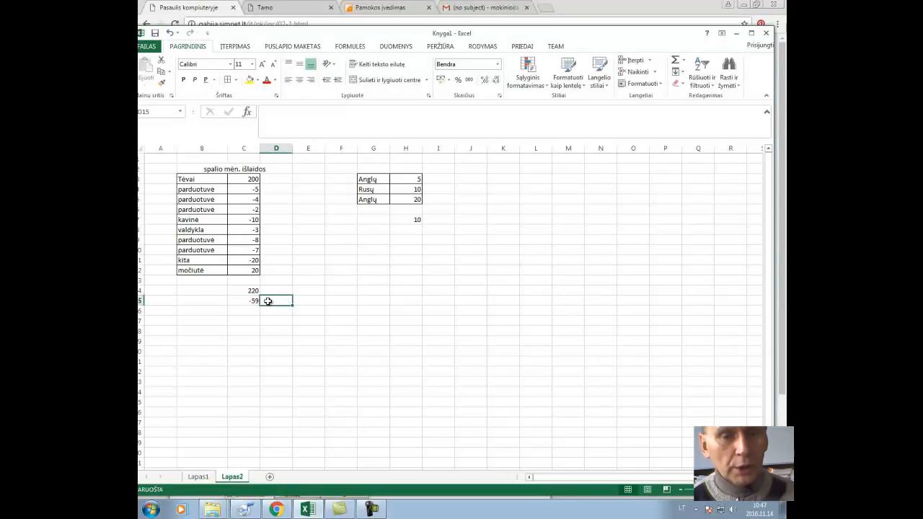
click(248, 301)
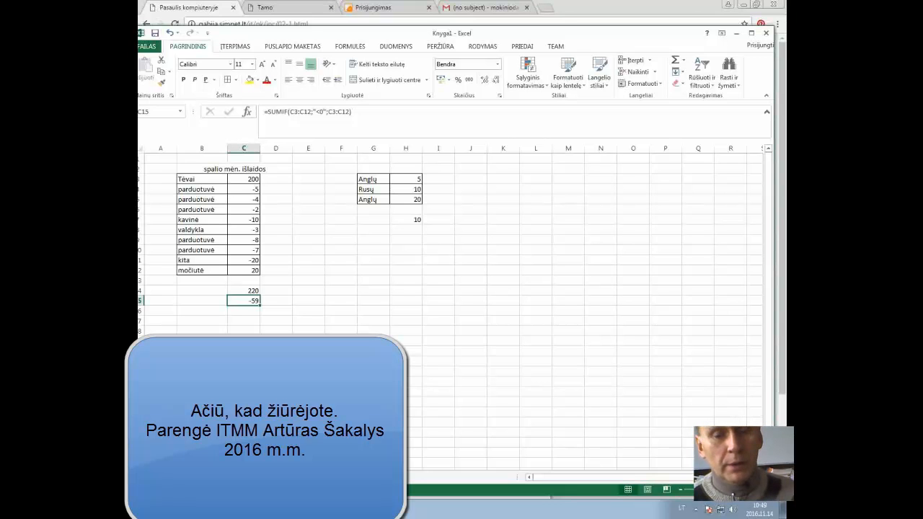
click(372, 509)
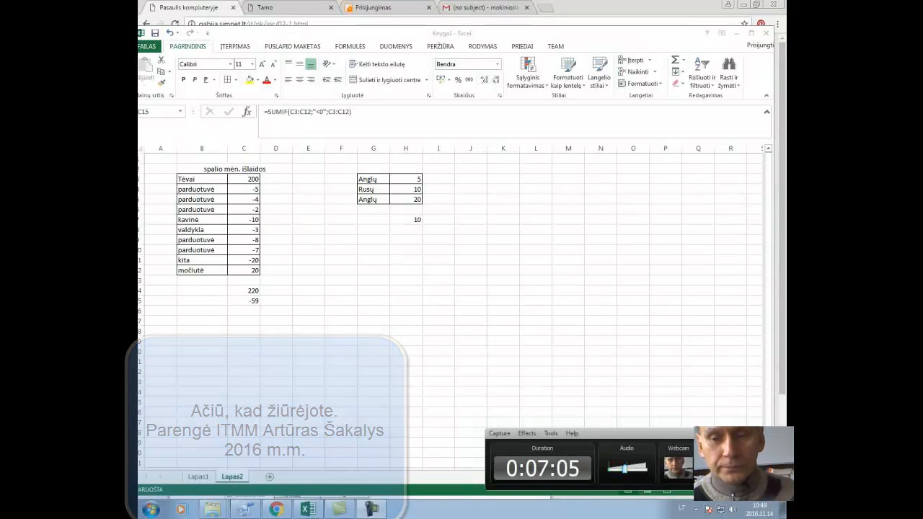